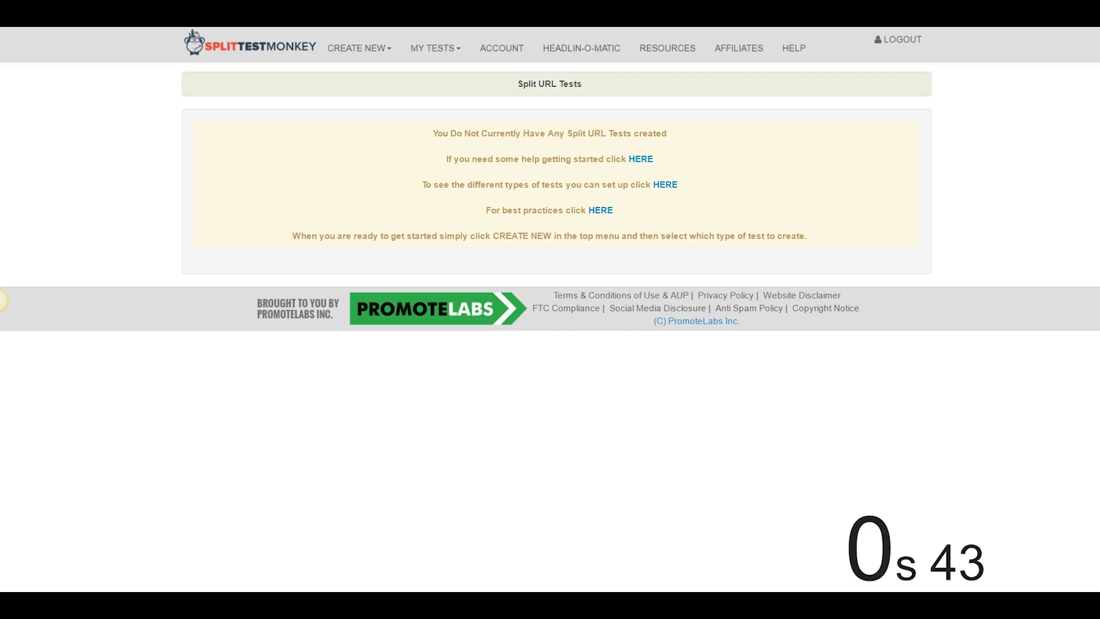
Create a new split URL test named My Split URL Test
click(371, 48)
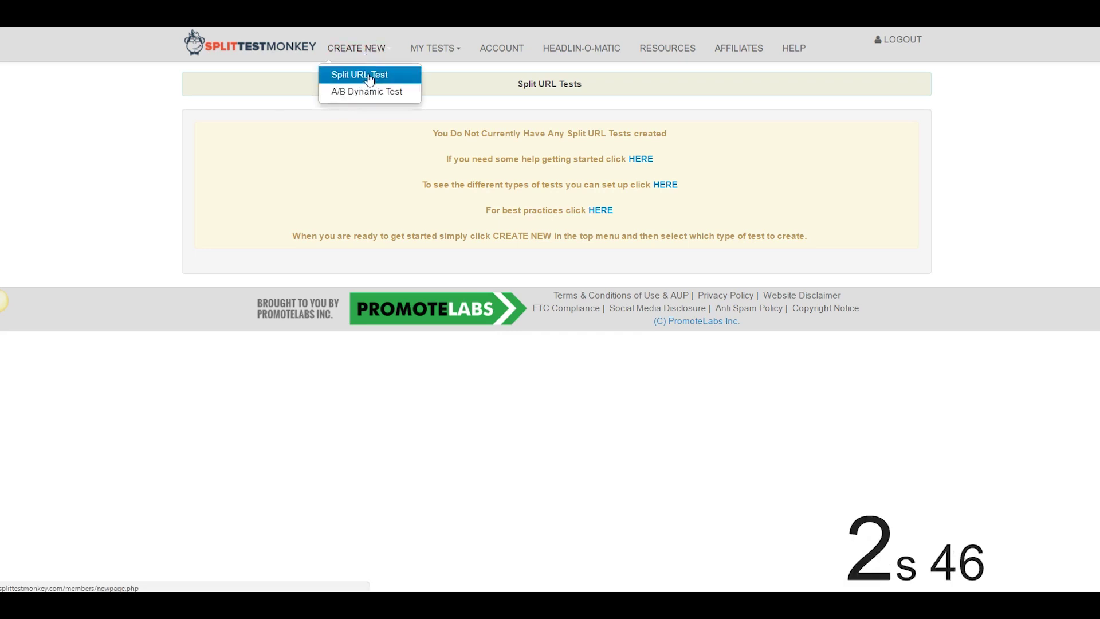
click(362, 76)
click(359, 168)
text(my)
key(Down)
key(Down)
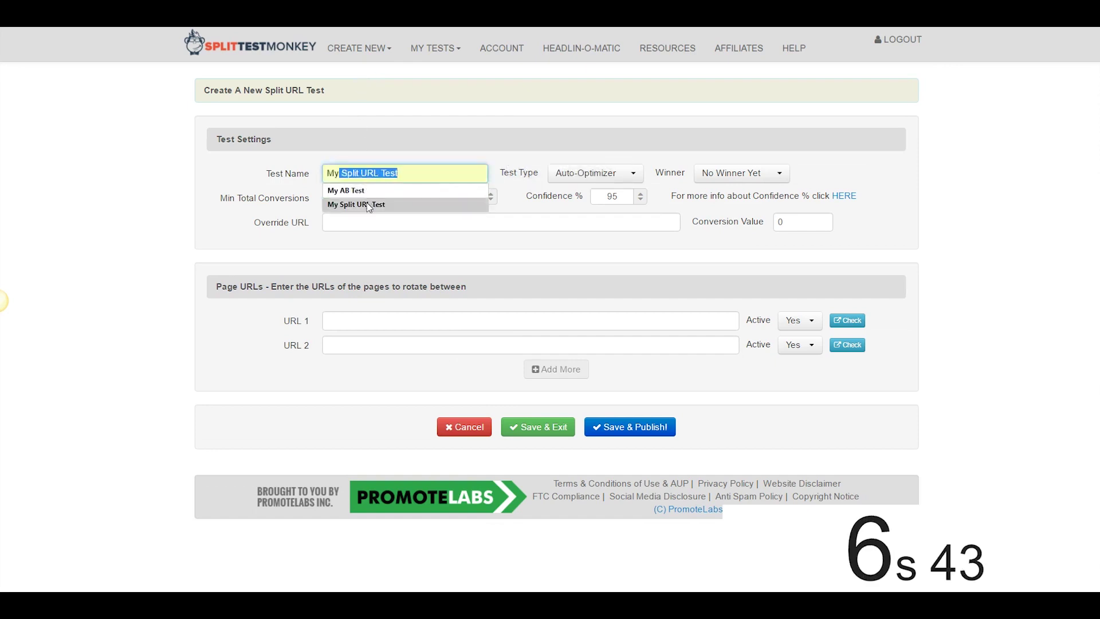
key(Return)
Keep the Auto-Optimizer test type and Min Days at 14, and leave Conversion Value empty
click(590, 174)
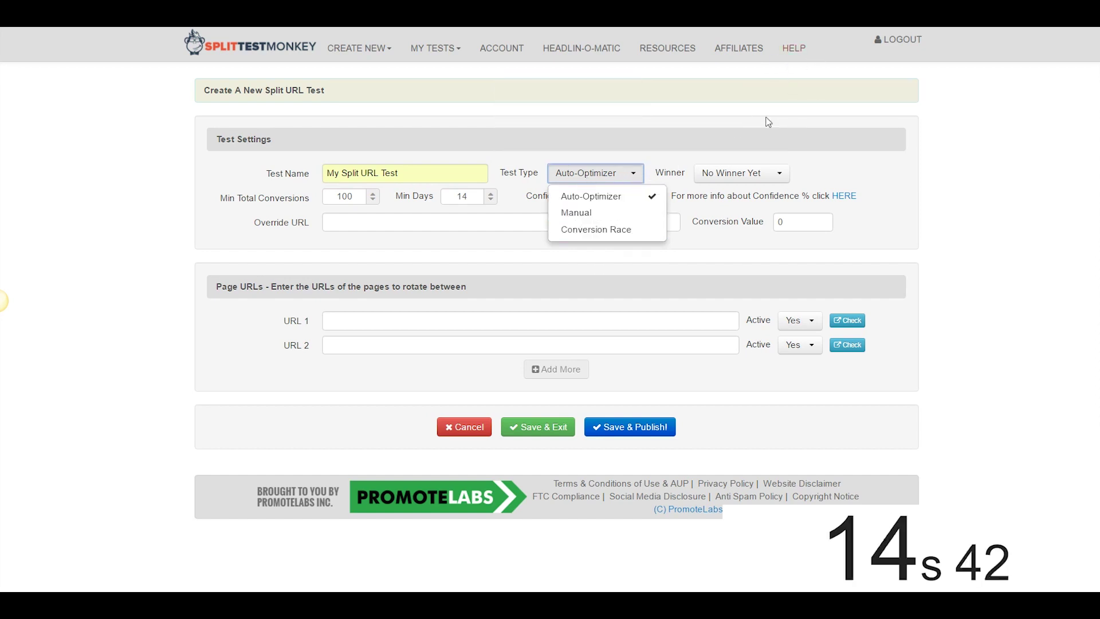
click(704, 115)
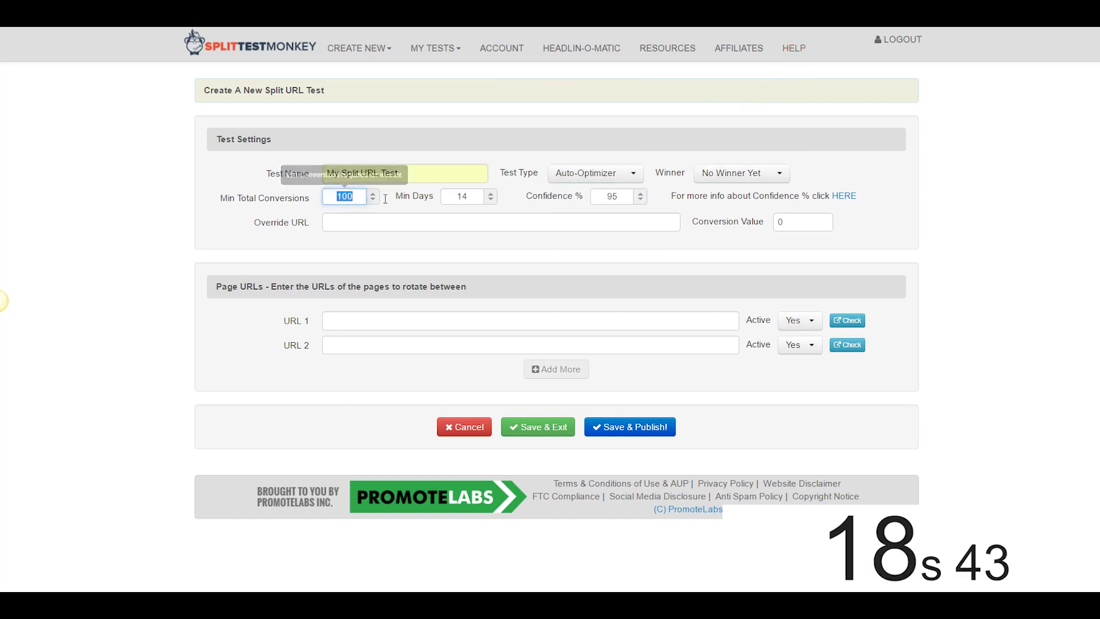
double_click(470, 196)
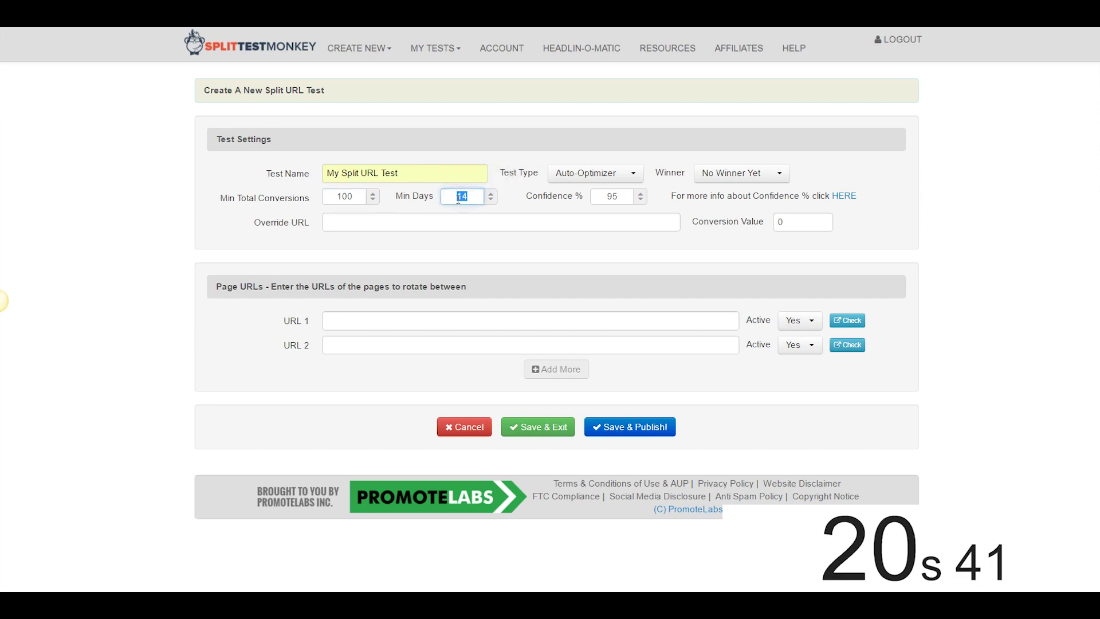
click(549, 206)
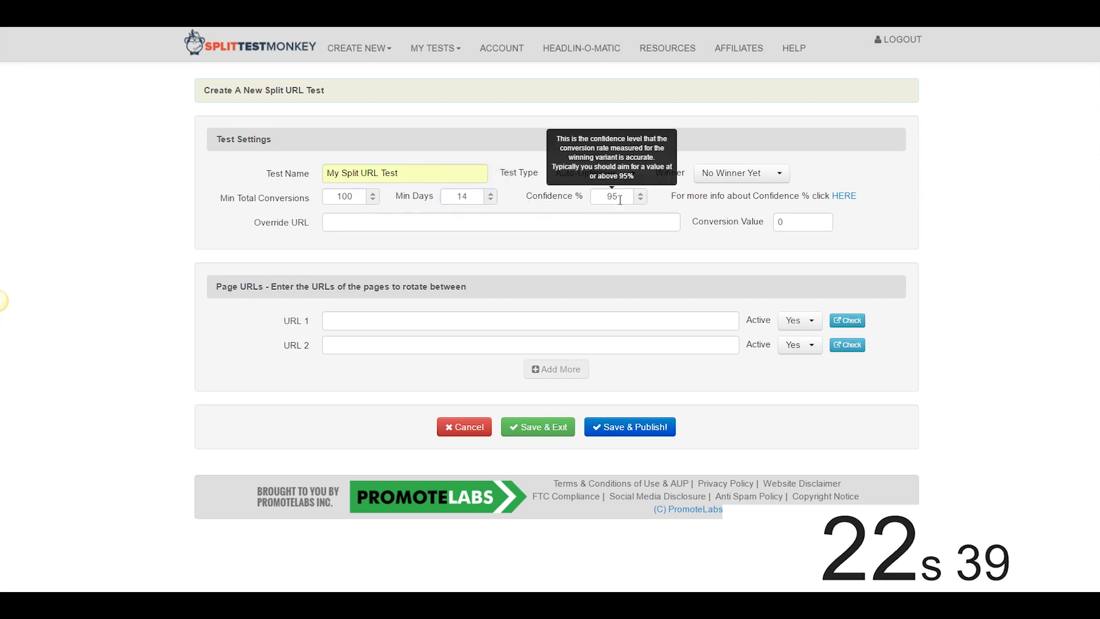
double_click(791, 223)
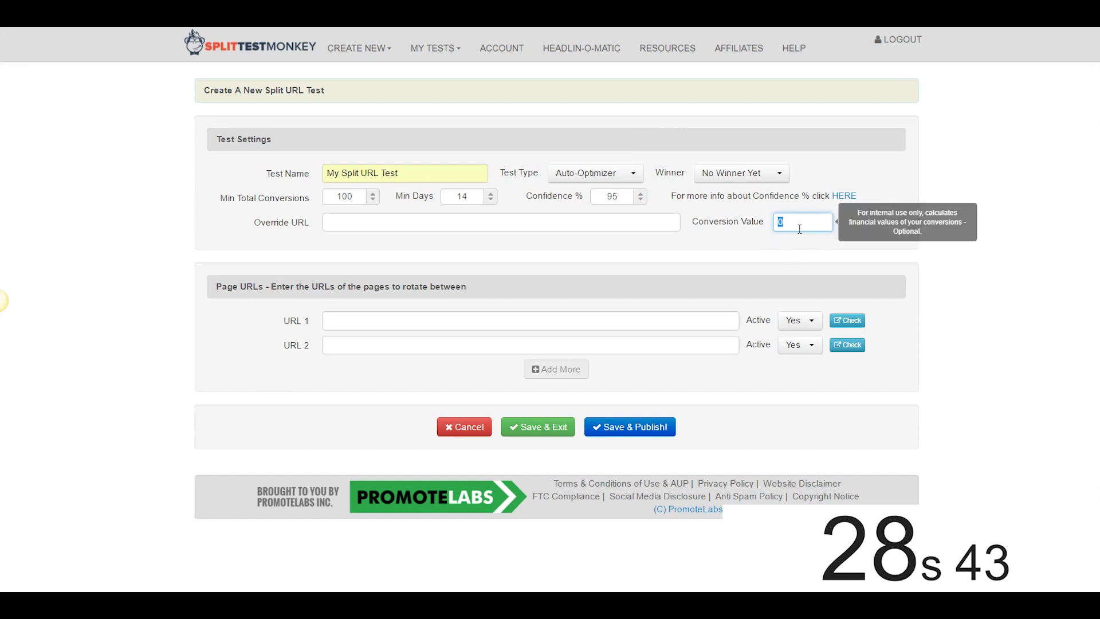
text(10)
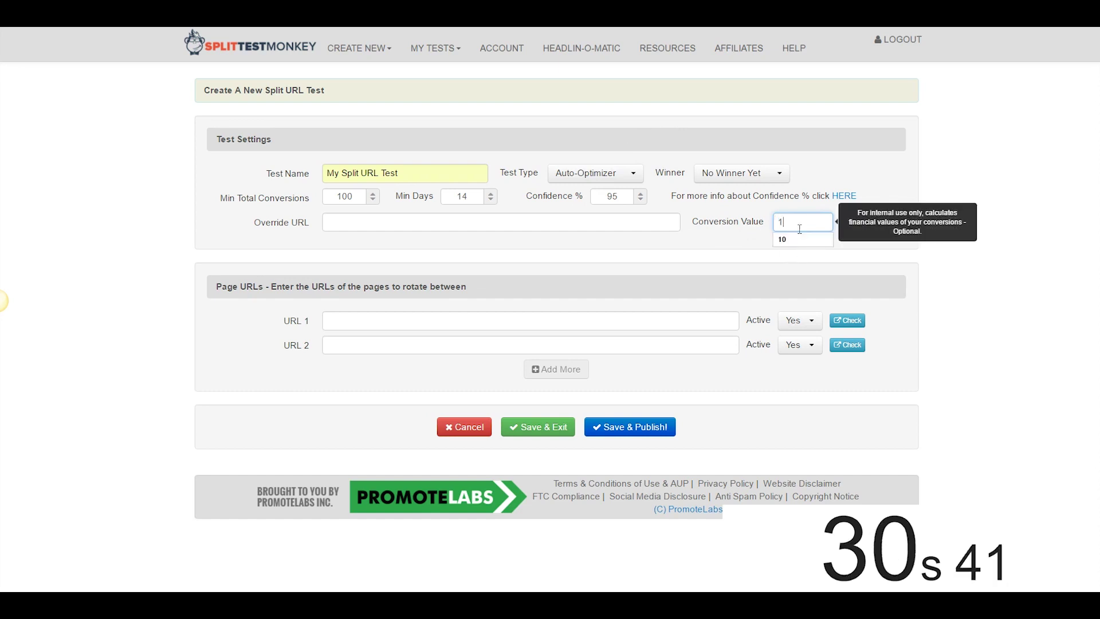
key(BackSpace)
key(BackSpace)
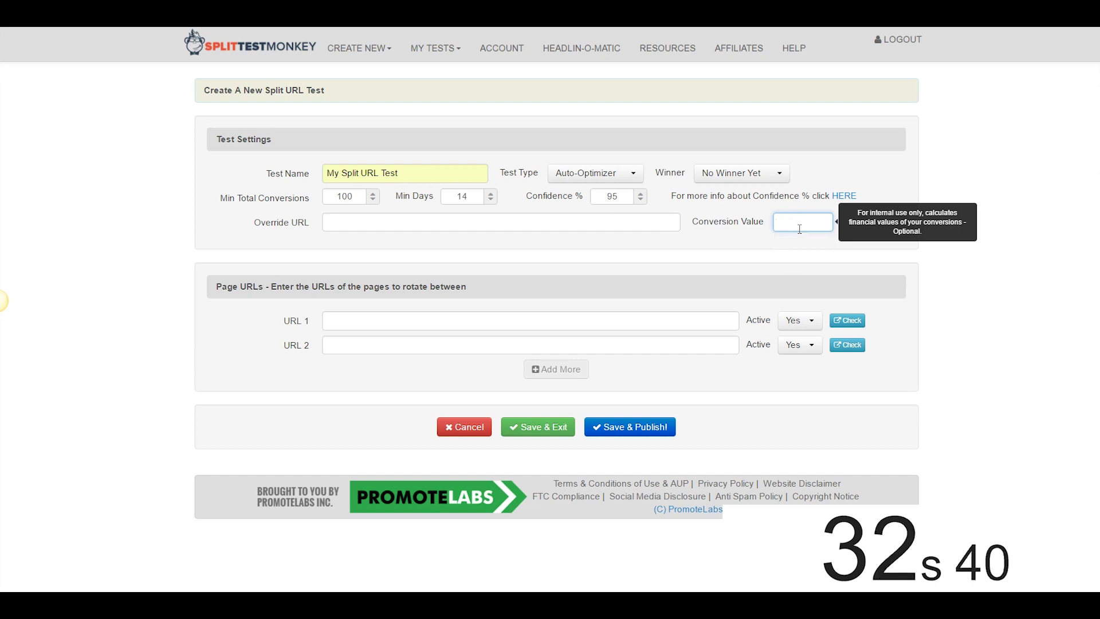
click(748, 232)
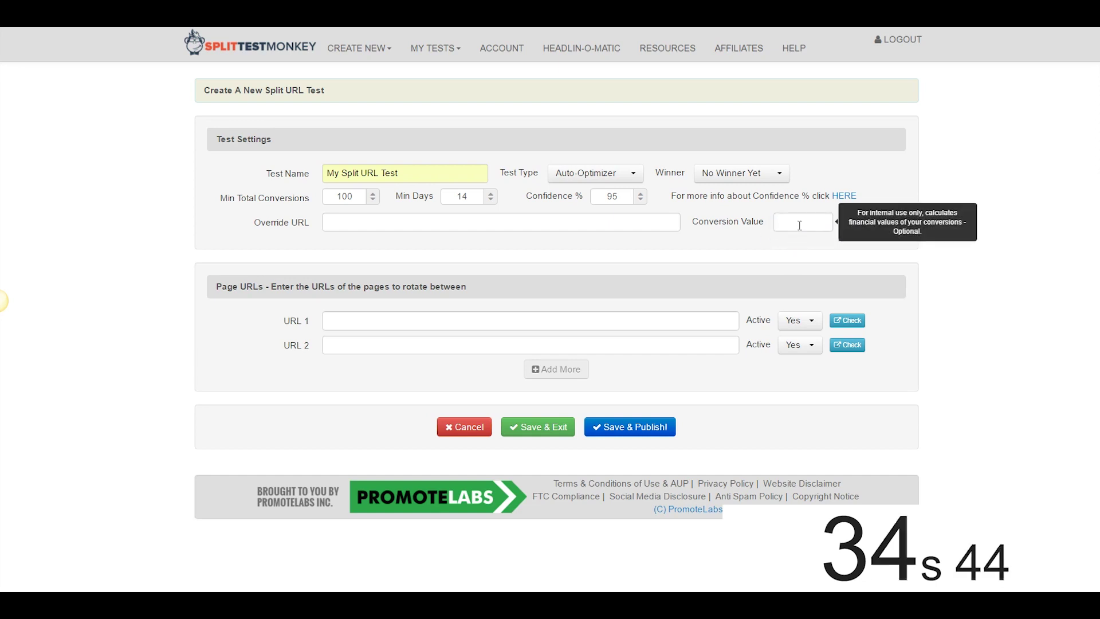
click(371, 221)
text(http://myspliturltest.com/a)
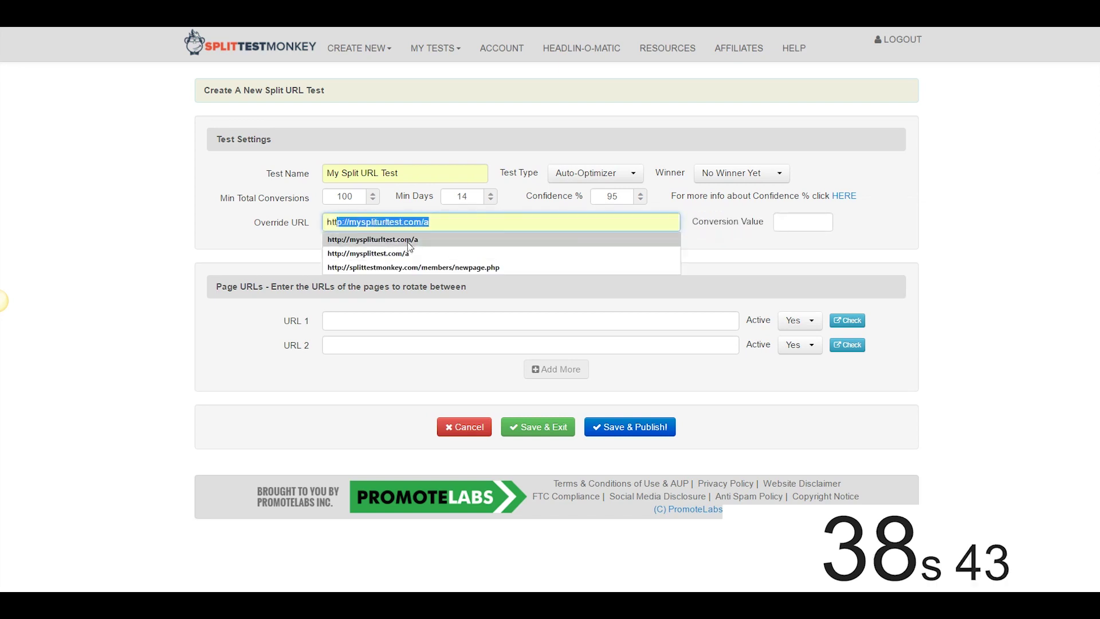
click(400, 239)
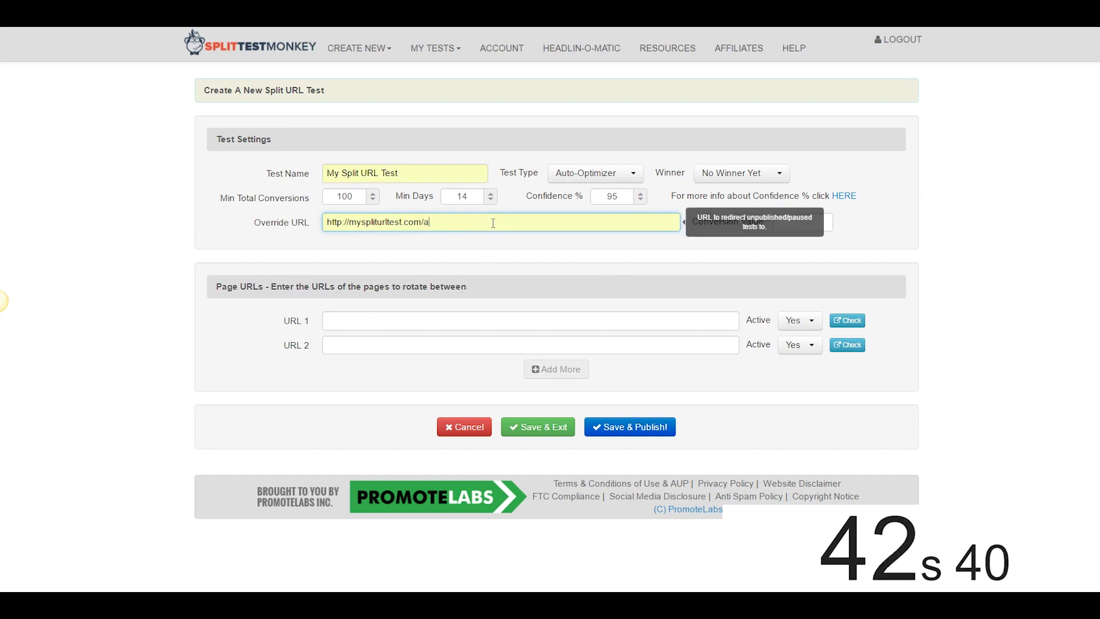
click(364, 316)
text(http://mysplitURLTest.com/A)
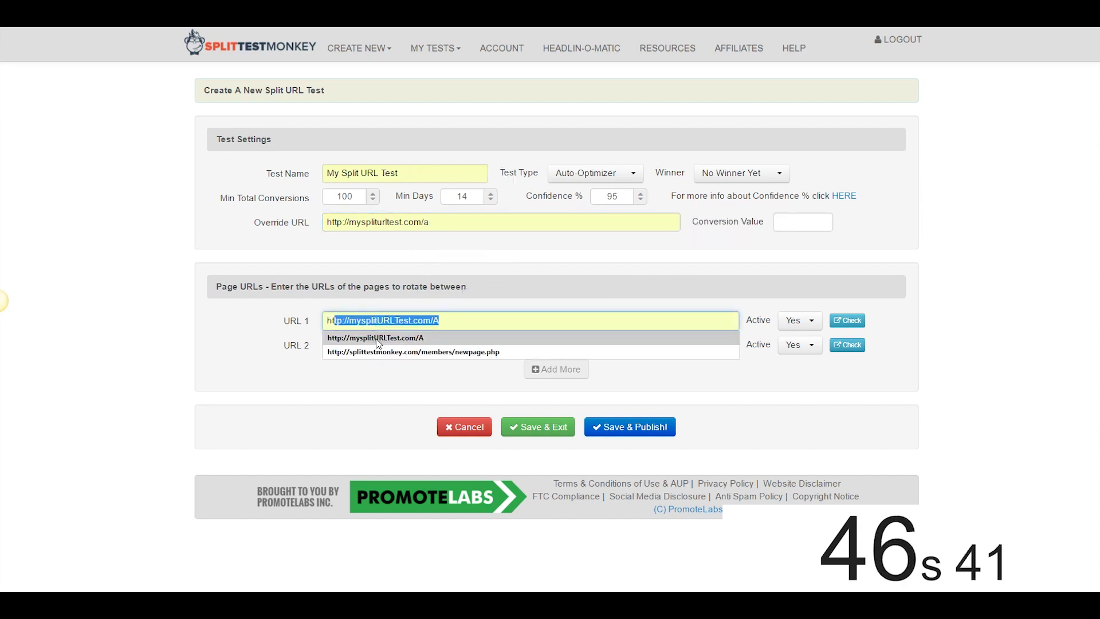
click(395, 342)
click(413, 344)
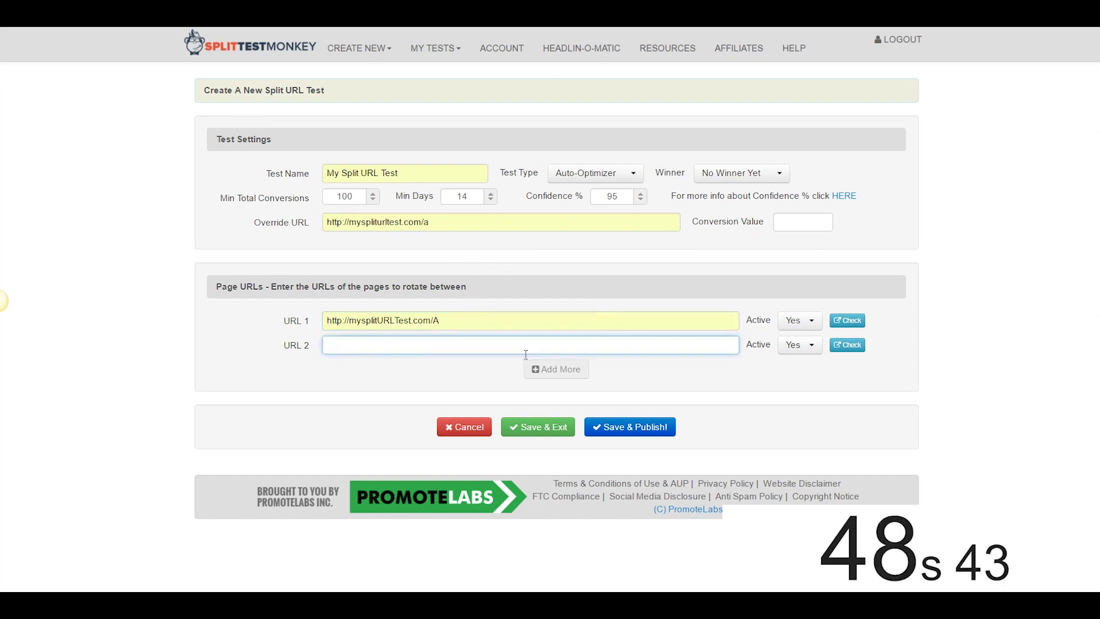
text(ht)
click(423, 363)
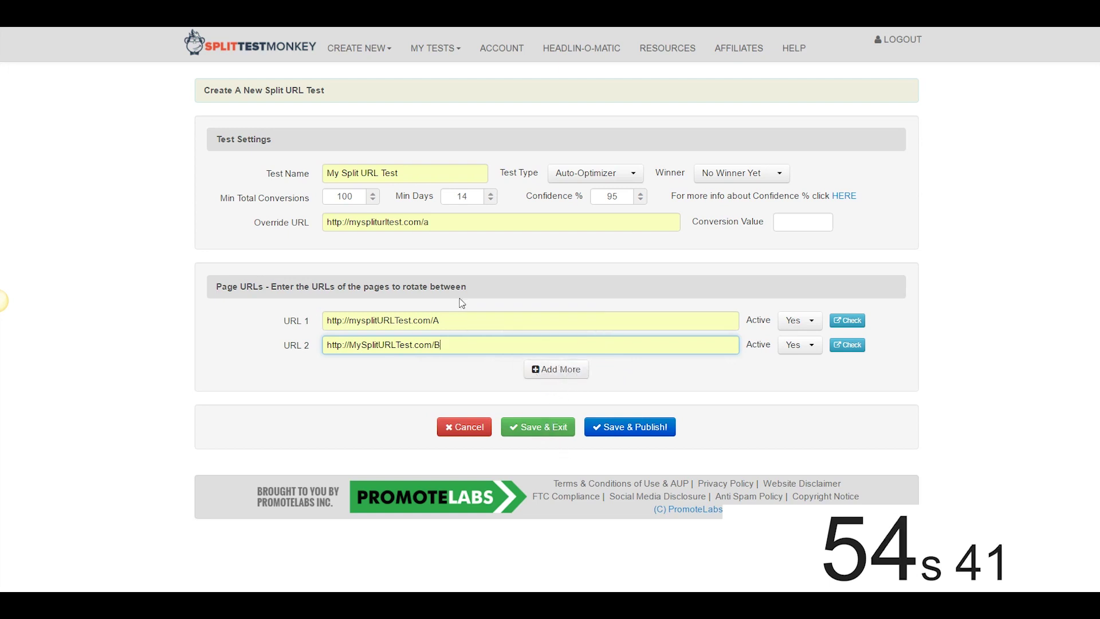
click(623, 430)
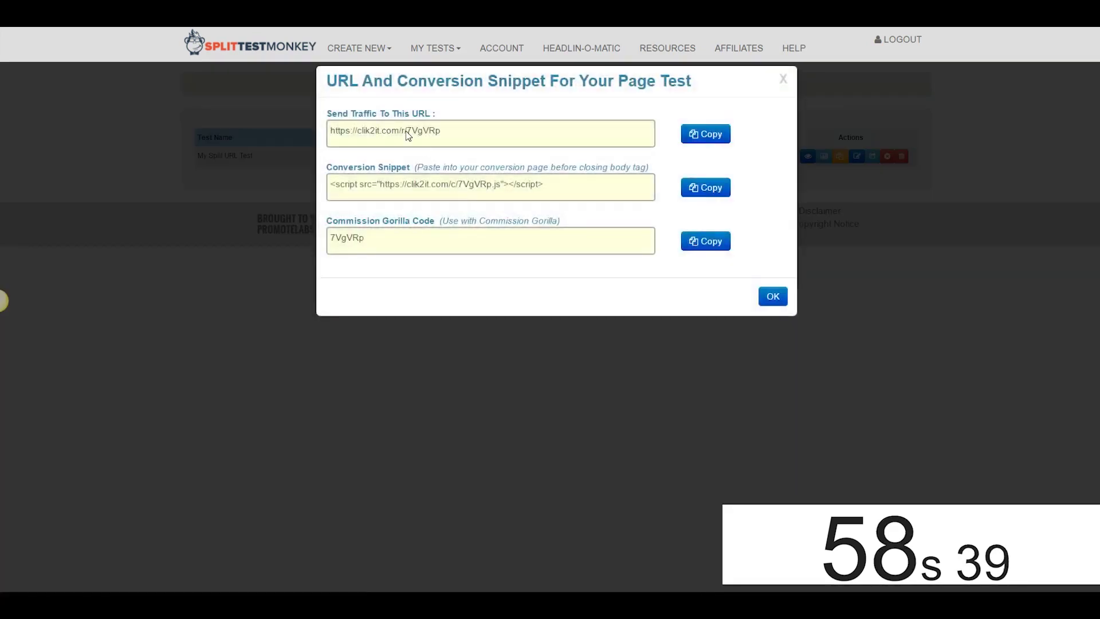
Select the traffic URL, then select and copy the conversion snippet in the tracking code window
drag(444, 131, 371, 136)
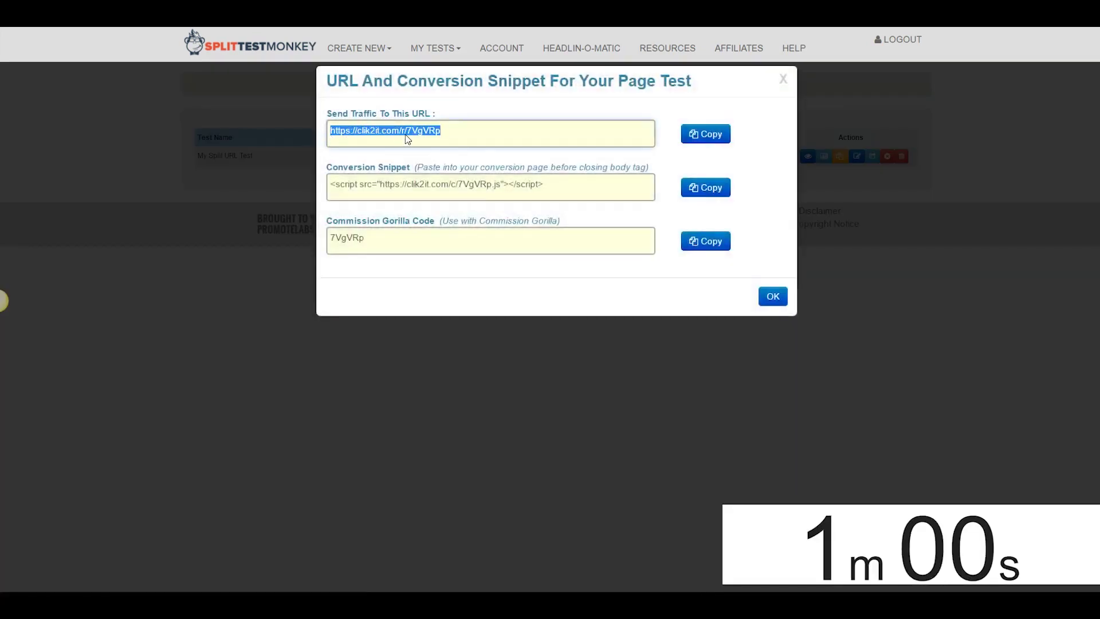
drag(561, 186, 333, 191)
key(ctrl+c)
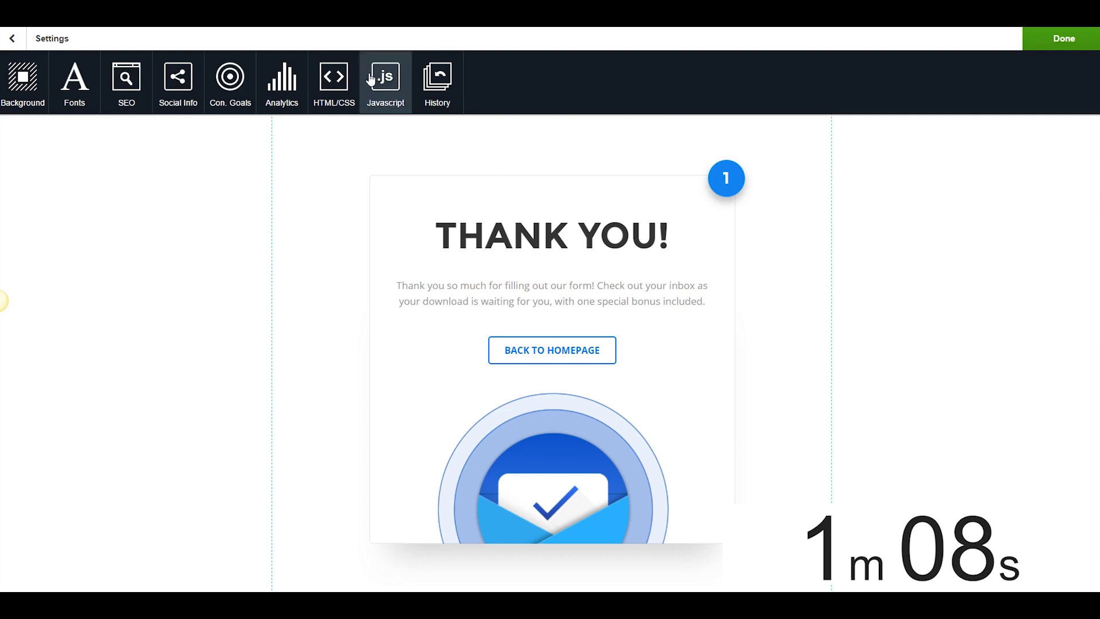
Paste the conversion snippet into the thank-you page's HTML/CSS Body custom code
click(334, 81)
click(76, 69)
click(118, 90)
key(ctrl+v)
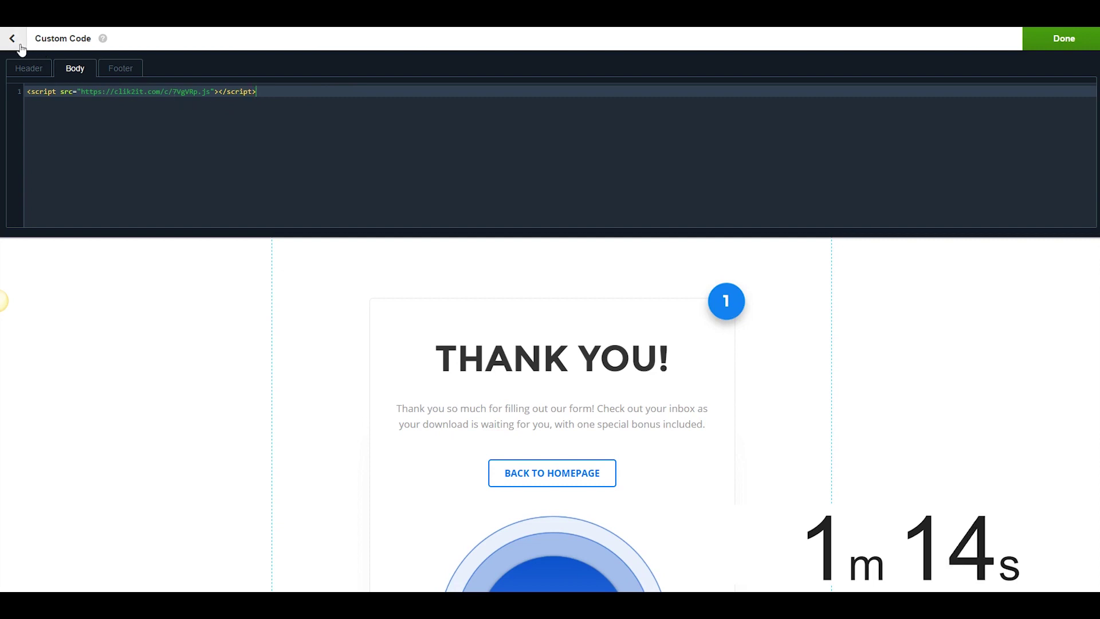
click(1051, 40)
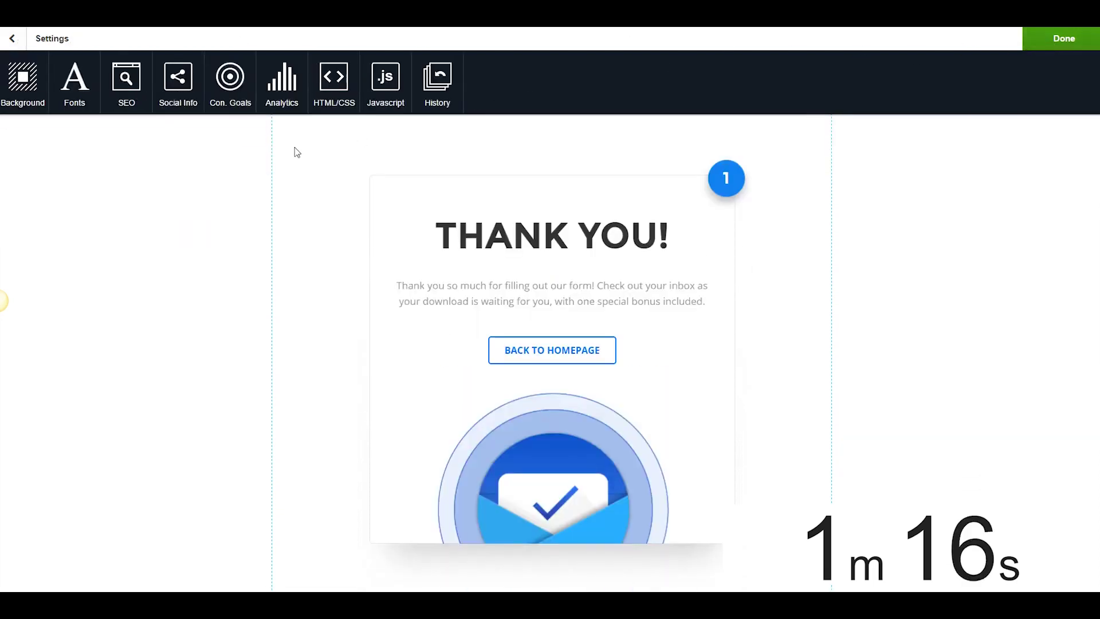
mouse_move(294, 147)
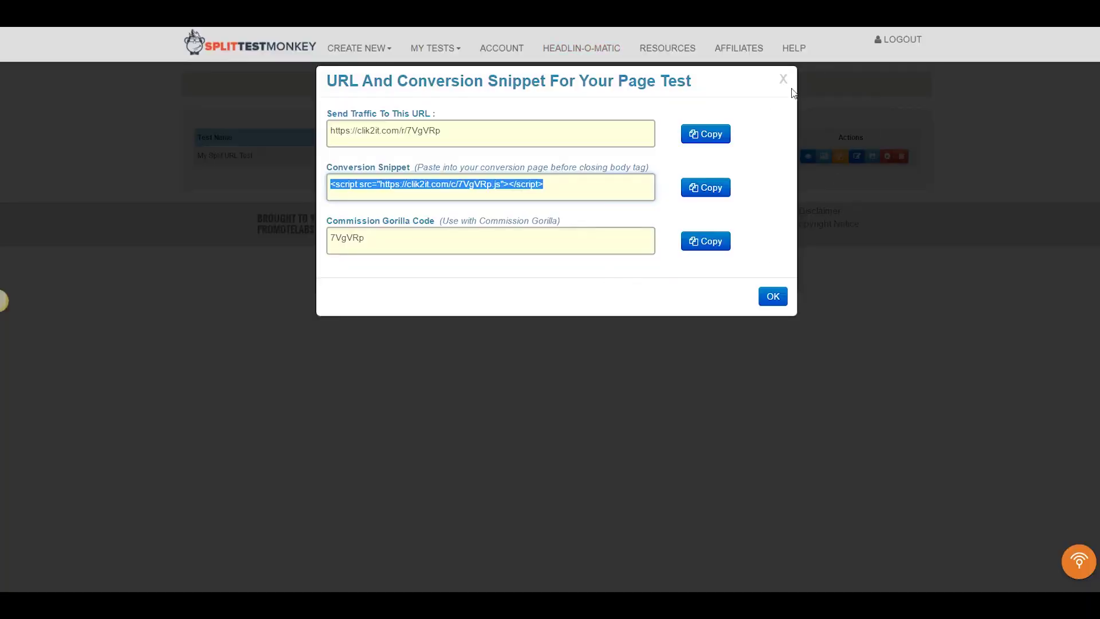
Close the tracking snippet window and create an A/B Dynamic Test named My AB Test
click(783, 81)
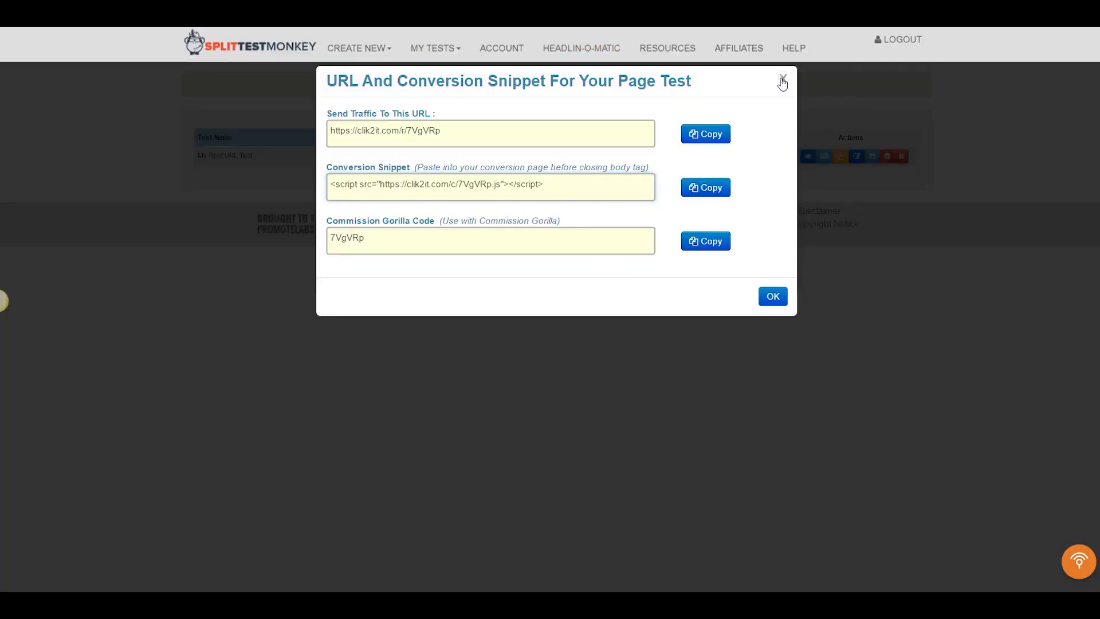
click(377, 51)
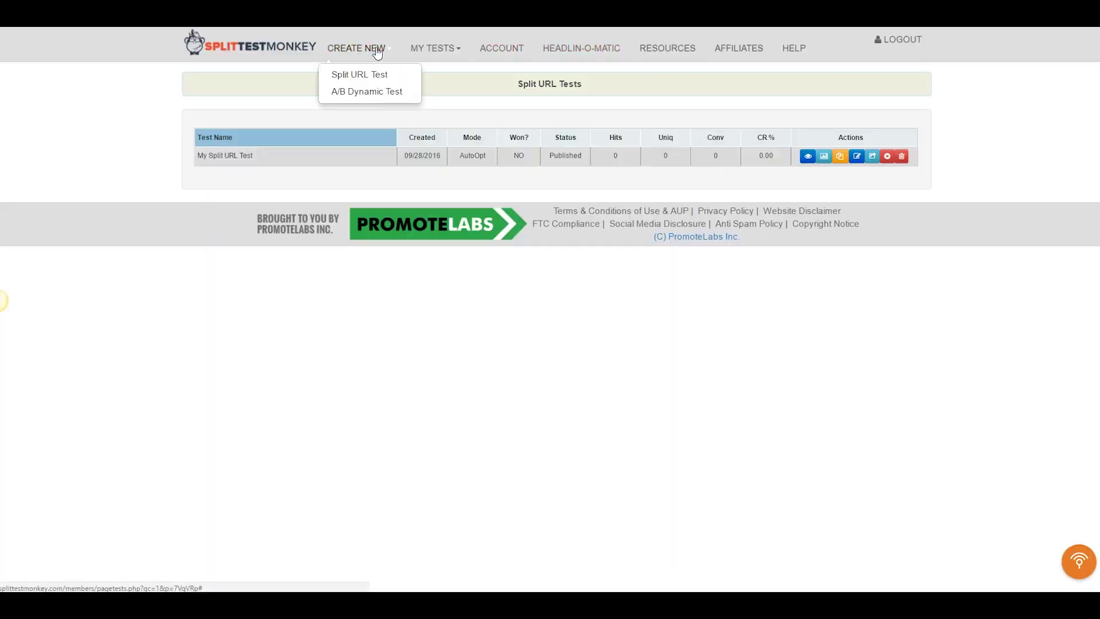
click(373, 93)
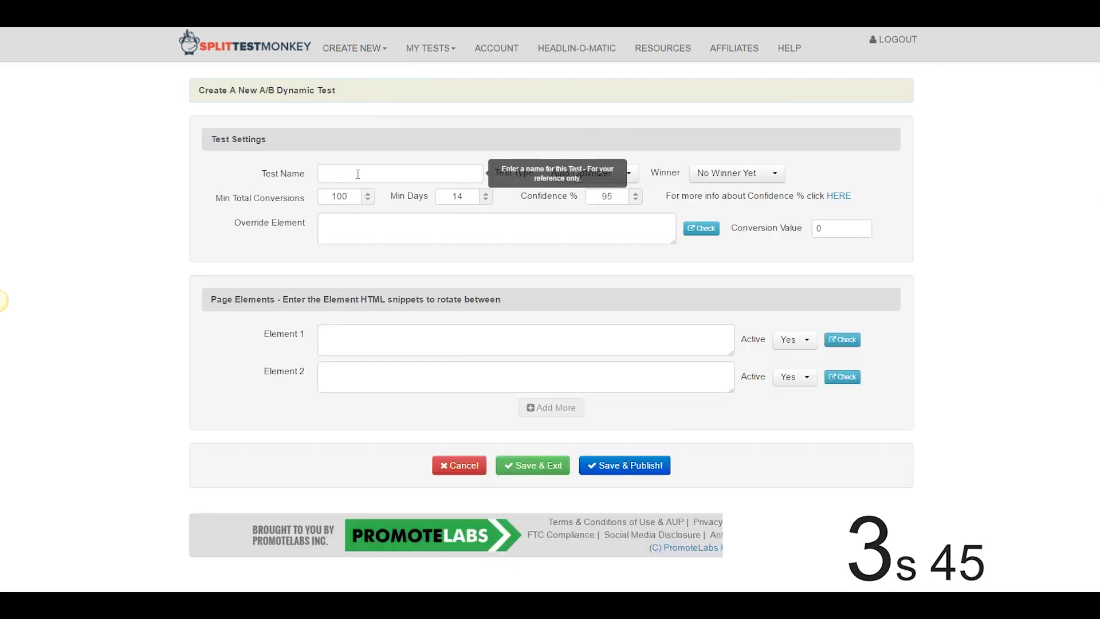
click(357, 174)
text(My AB Test)
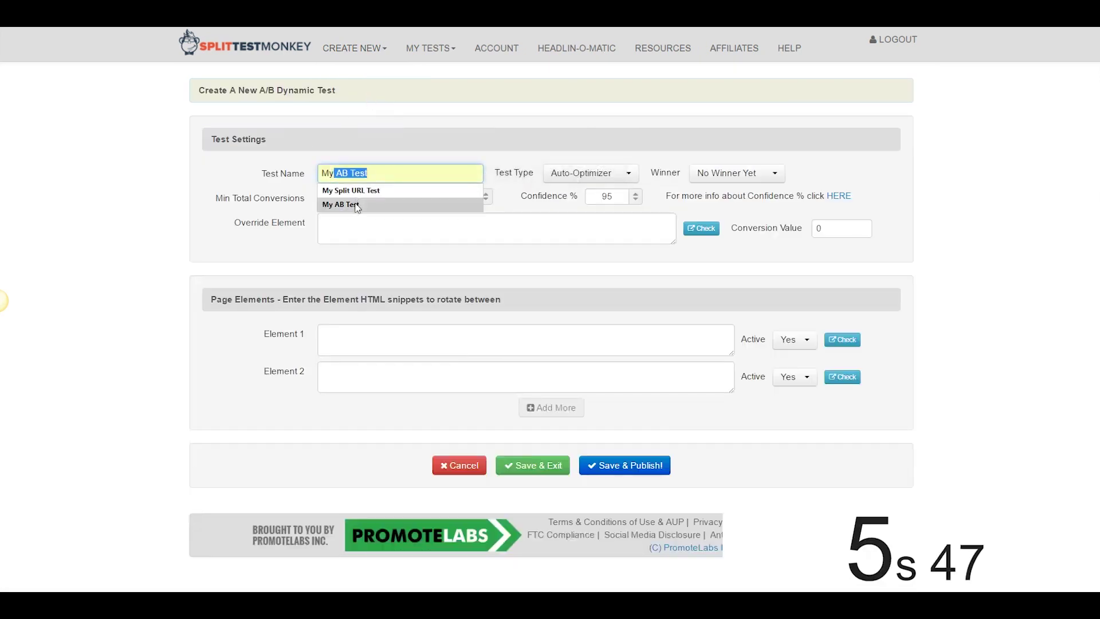
click(356, 205)
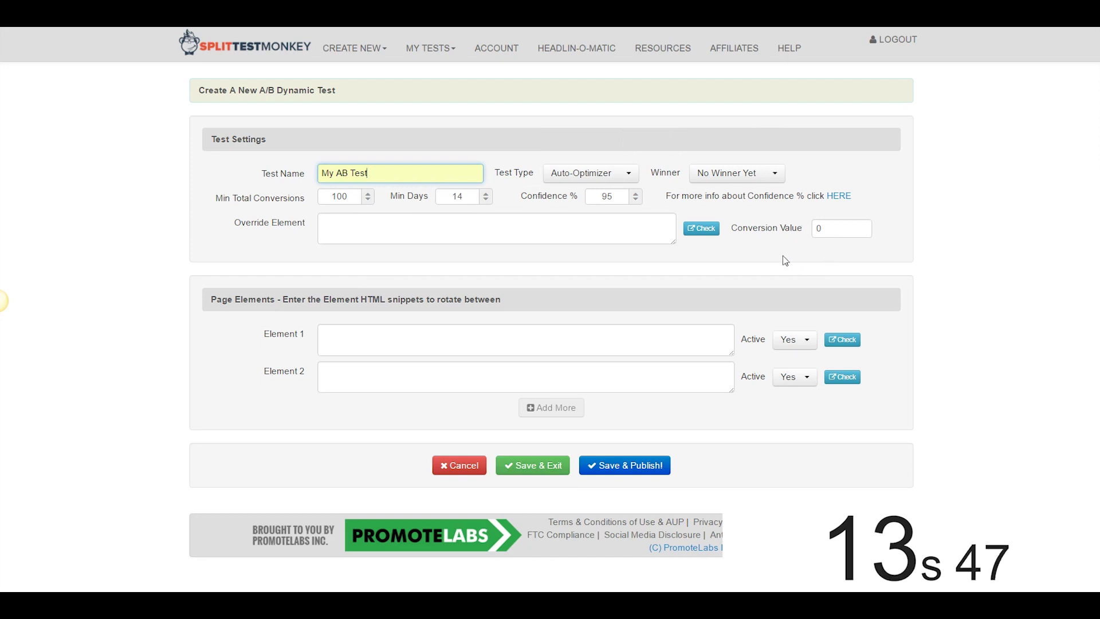
Paste the Logo1 HTML snippet from Notepad into Override Element, enlarging the box to show it all
key(alt+Tab)
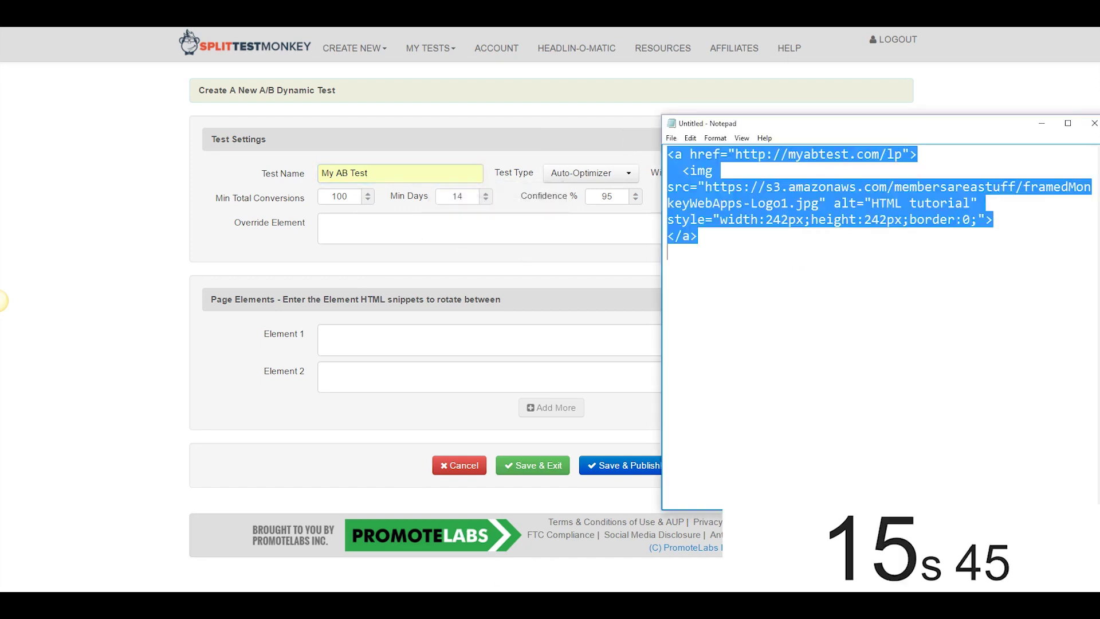
drag(758, 264, 626, 171)
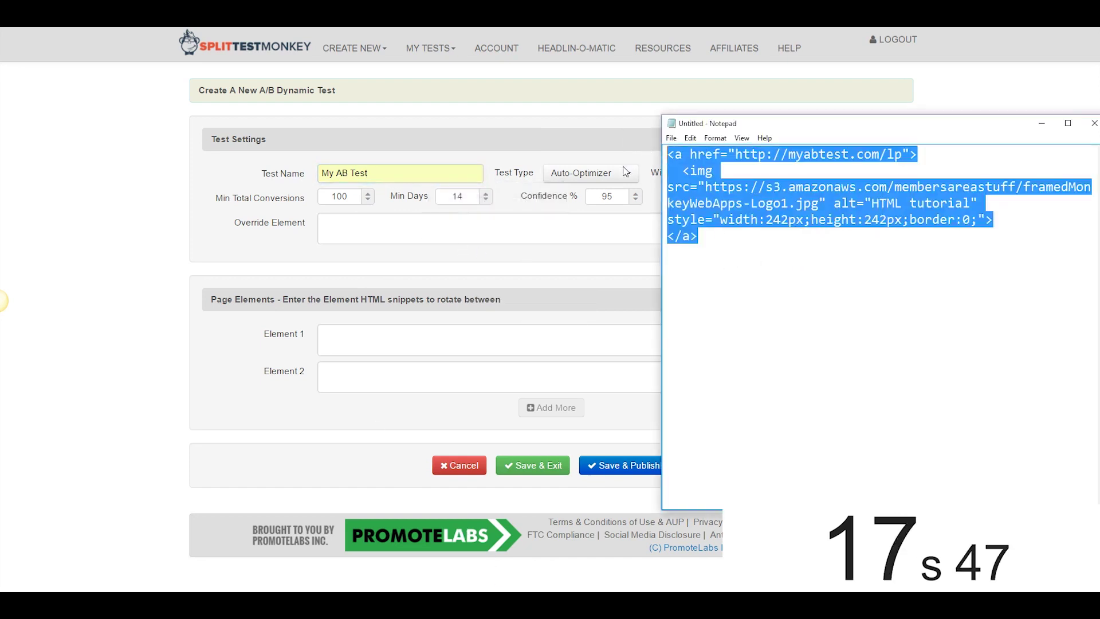
key(ctrl+c)
click(400, 238)
key(ctrl+v)
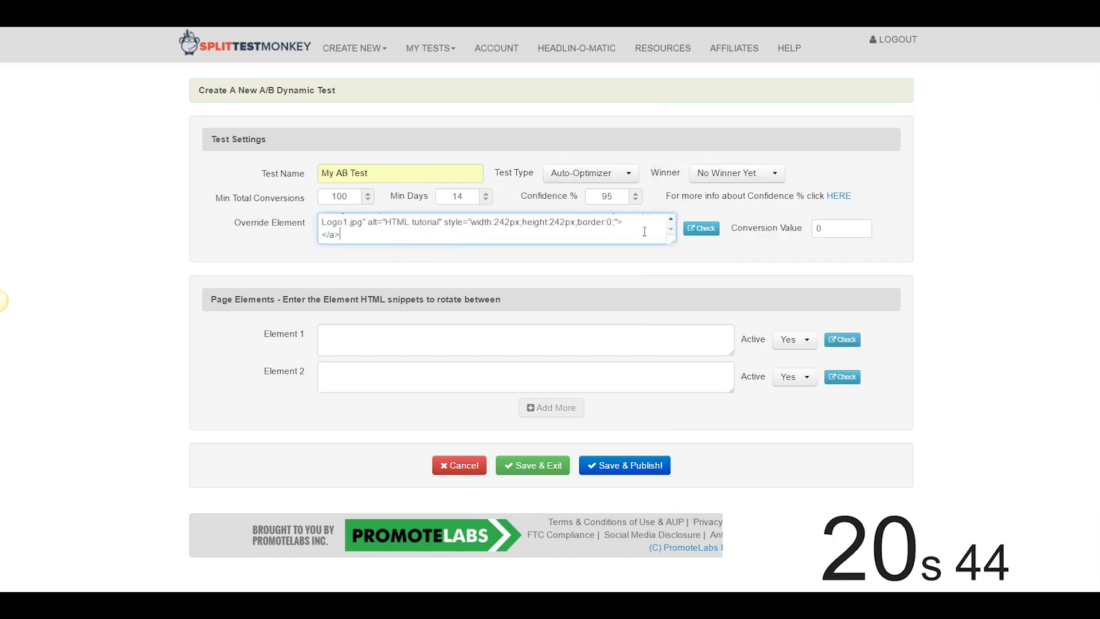
drag(673, 242, 674, 283)
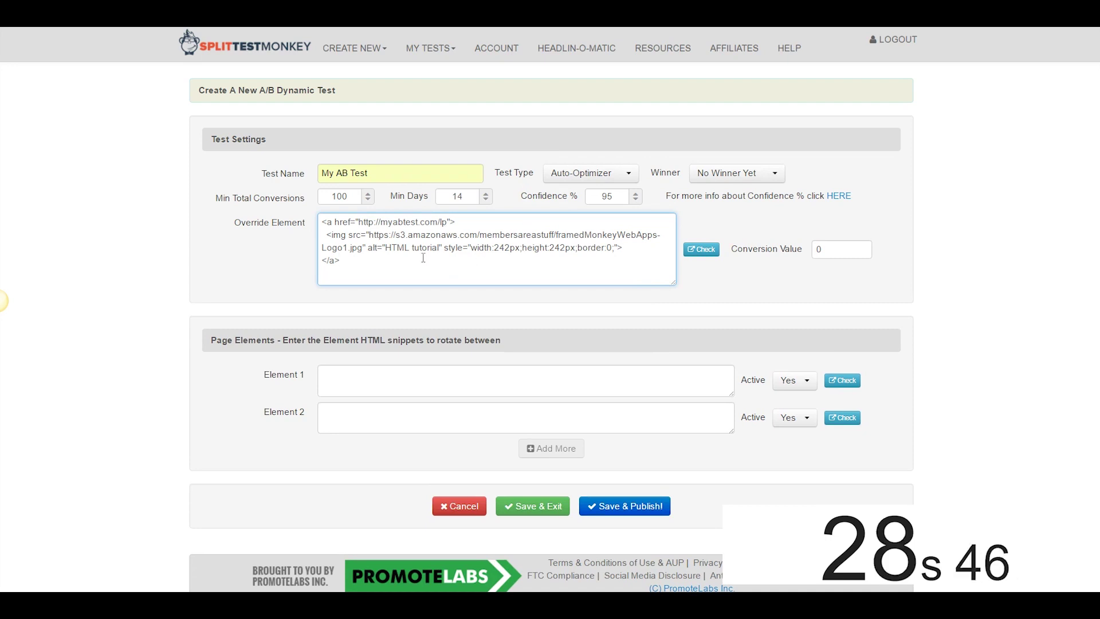
drag(343, 261, 322, 221)
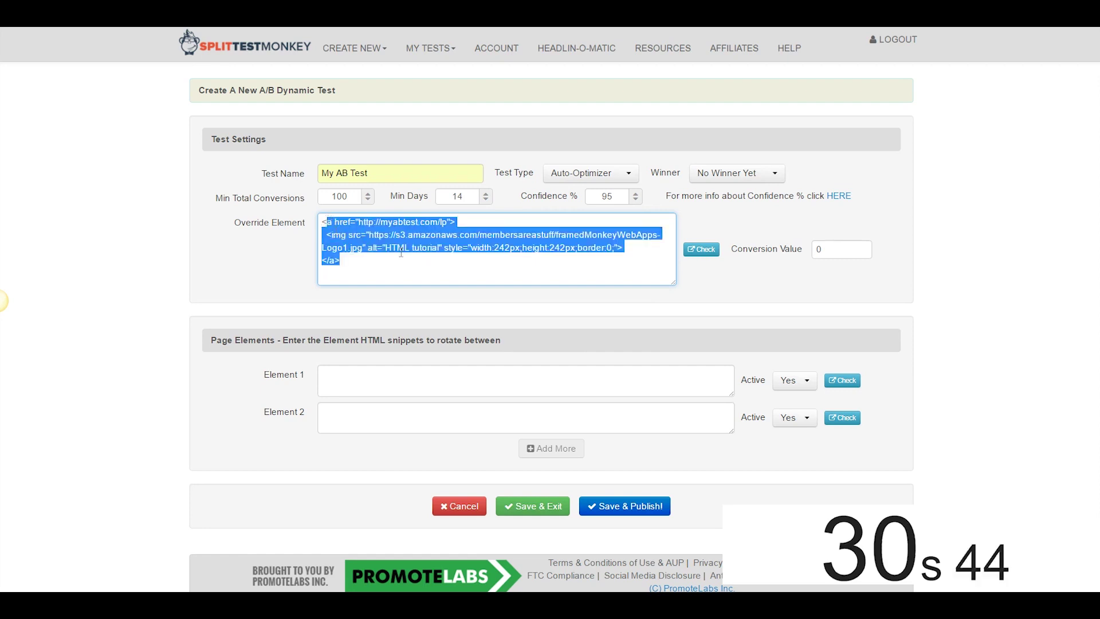
click(465, 228)
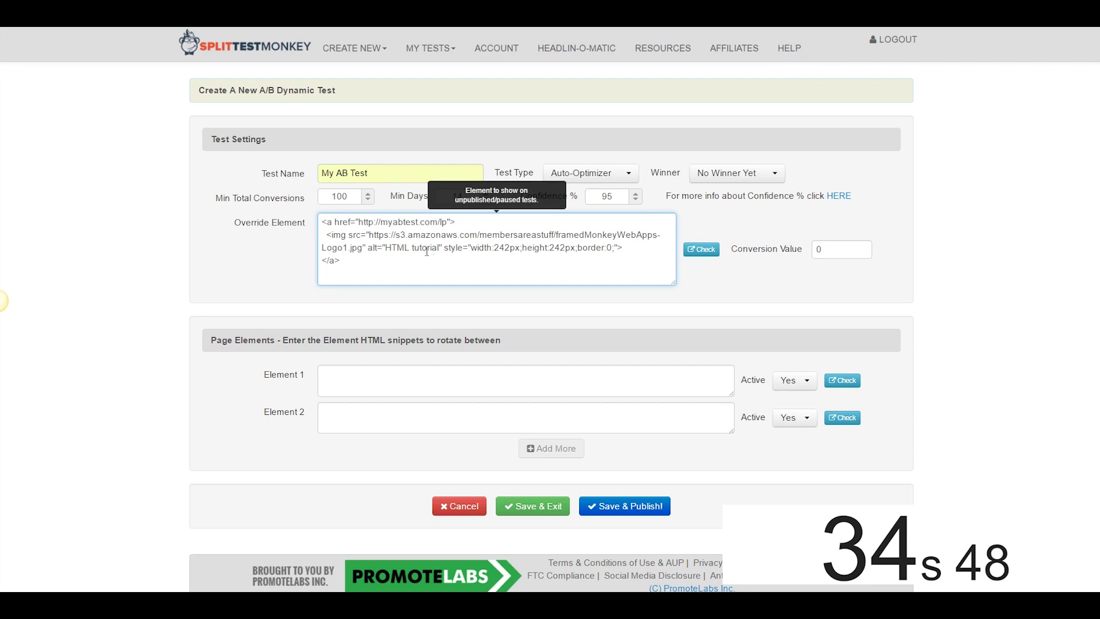
click(365, 271)
click(381, 370)
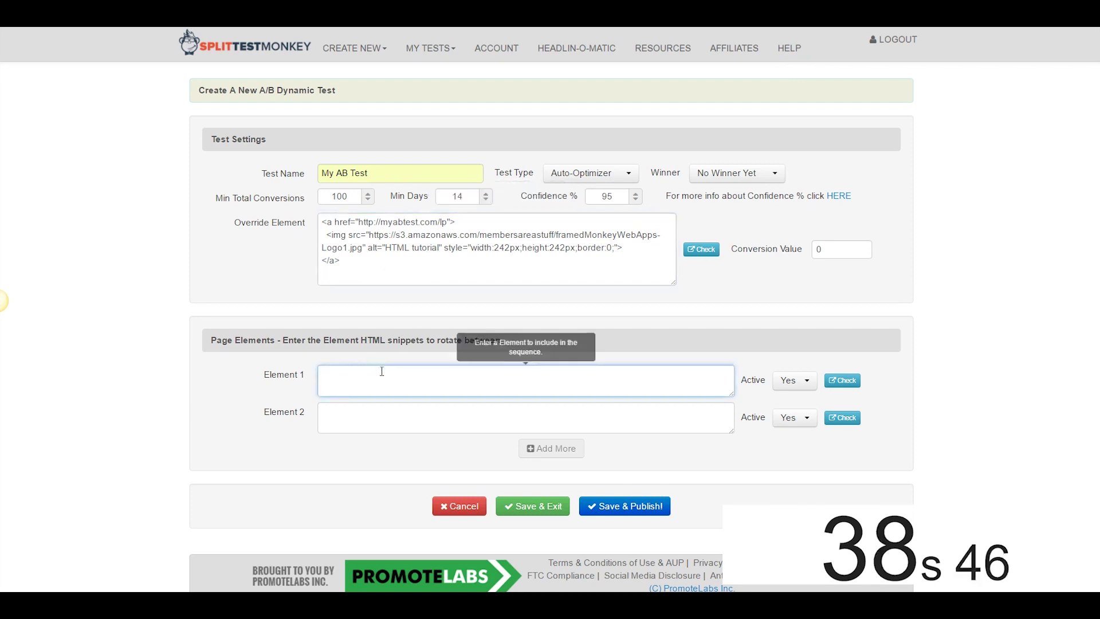
Paste the Logo1 snippet into Element 1 and Element 2, changing Element 2 to Logo2
key(ctrl+v)
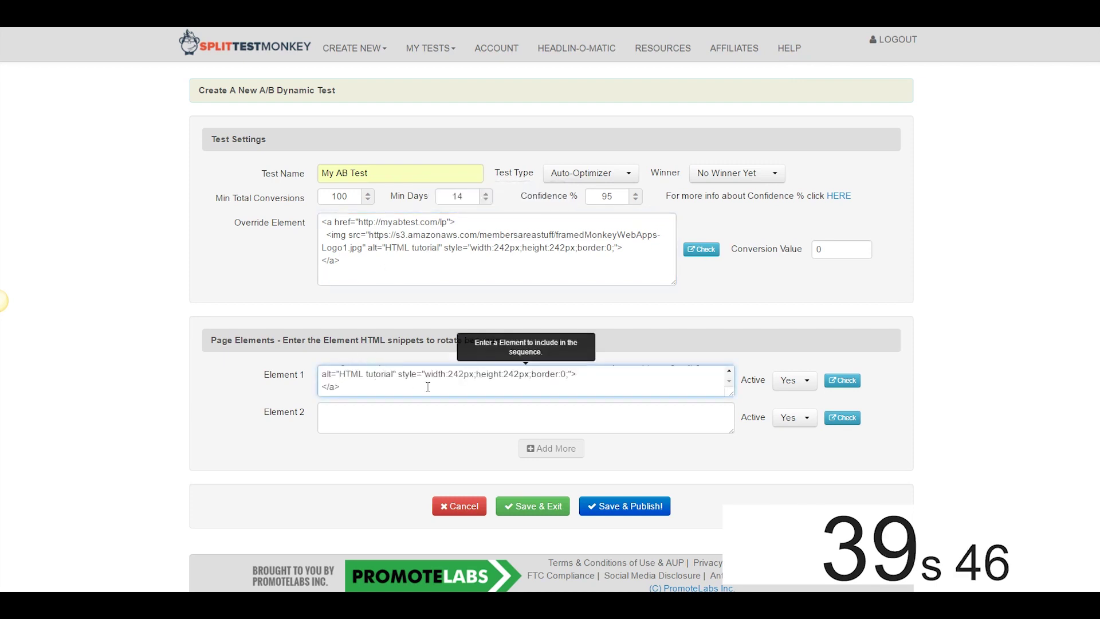
click(504, 421)
key(ctrl+v)
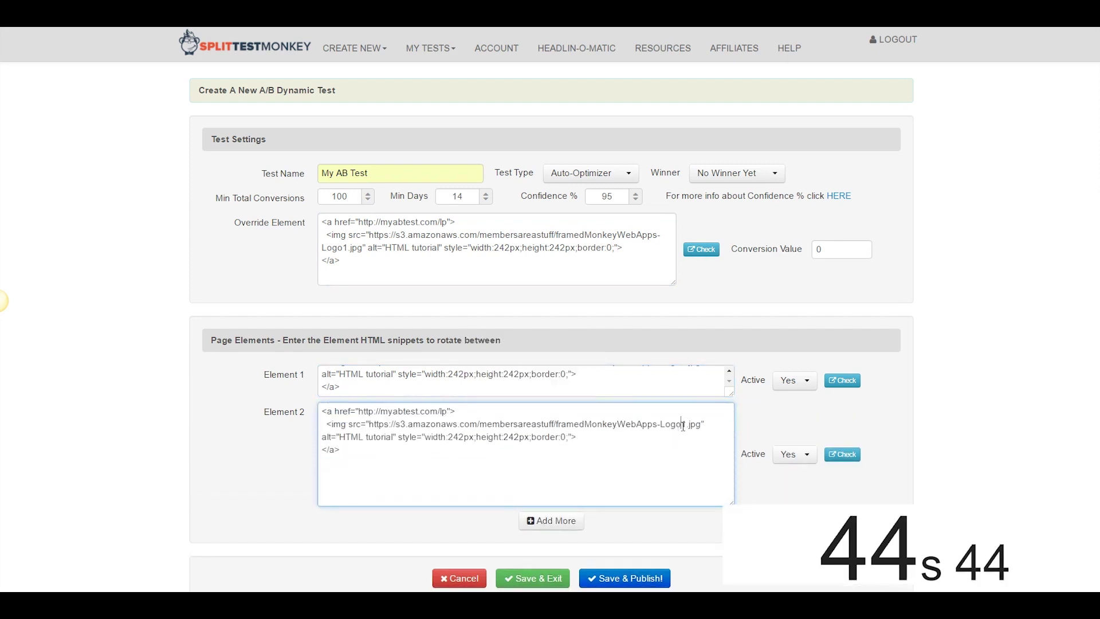
drag(686, 425, 681, 424)
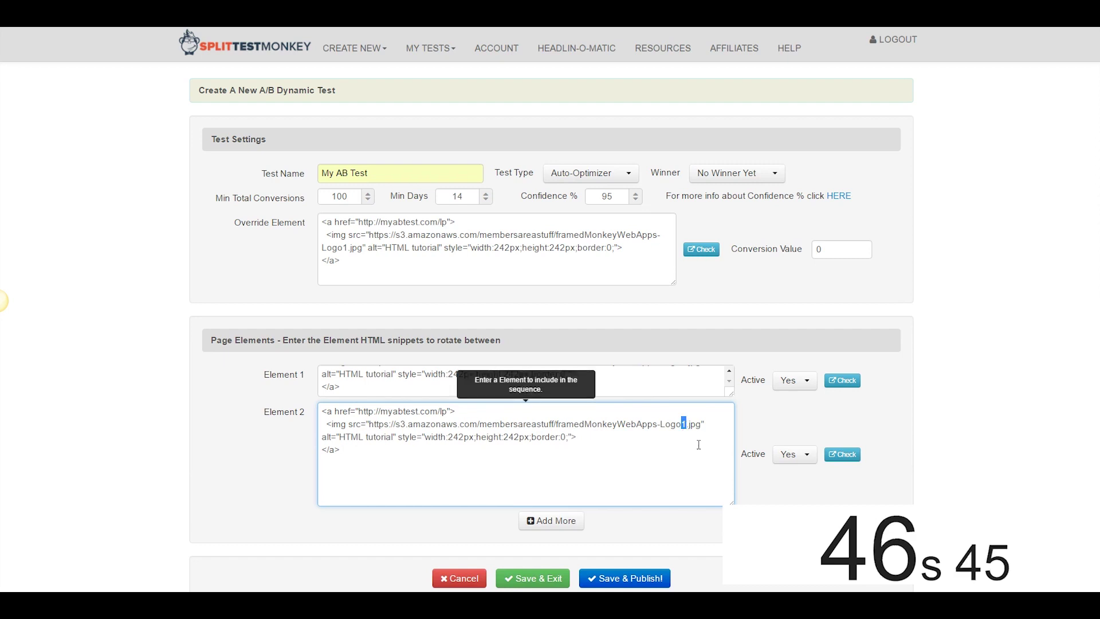
text(2)
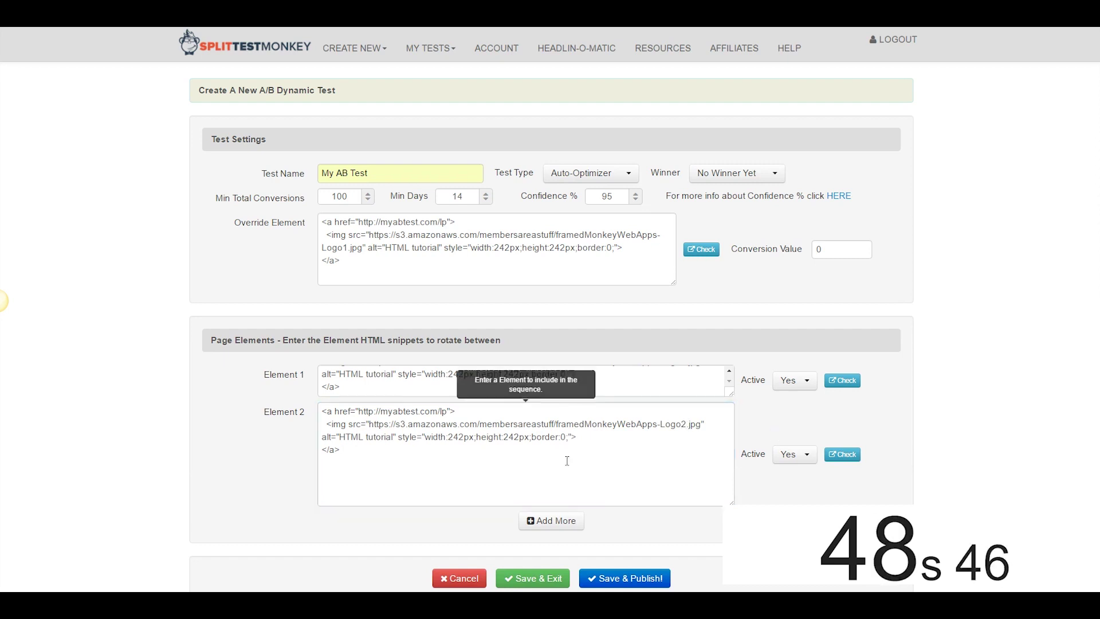
Save and publish the A/B test and copy its element snippet
scroll(567, 467, down, 2)
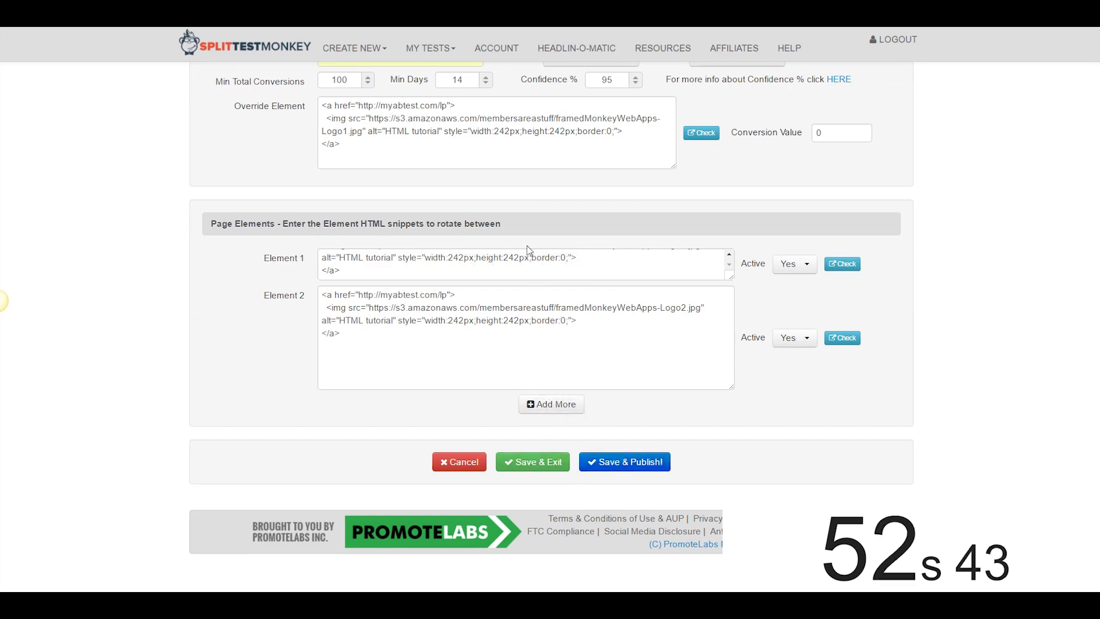
click(633, 462)
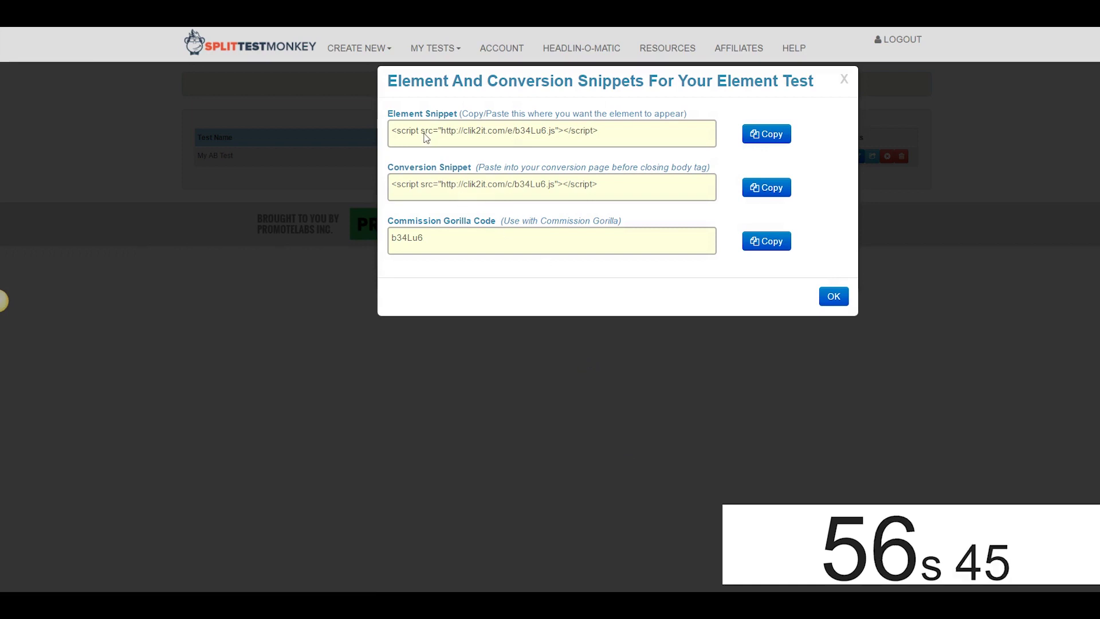
drag(618, 132, 391, 130)
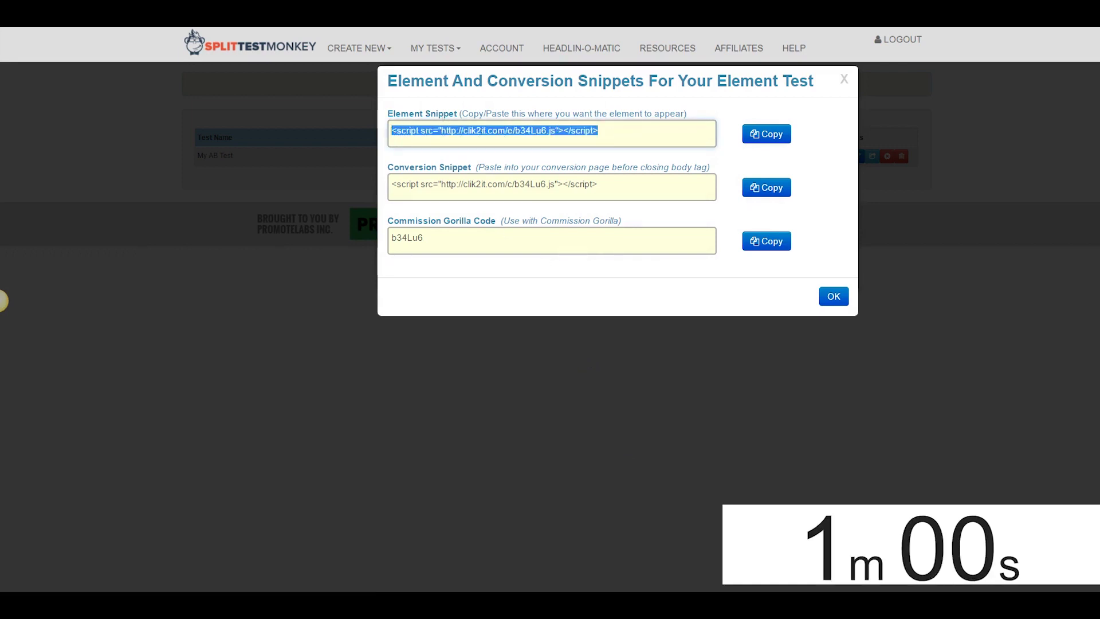
key(ctrl+Tab)
key(ctrl+Tab)
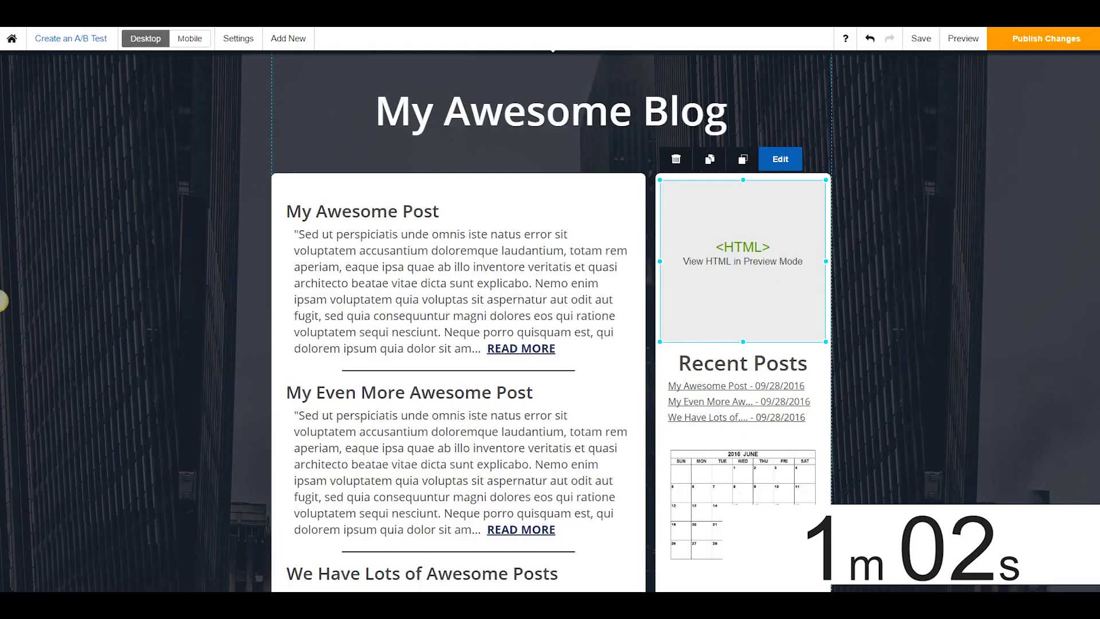
Paste the element script into the sidebar HTML block above Recent Posts and verify it
double_click(745, 238)
key(ctrl+v)
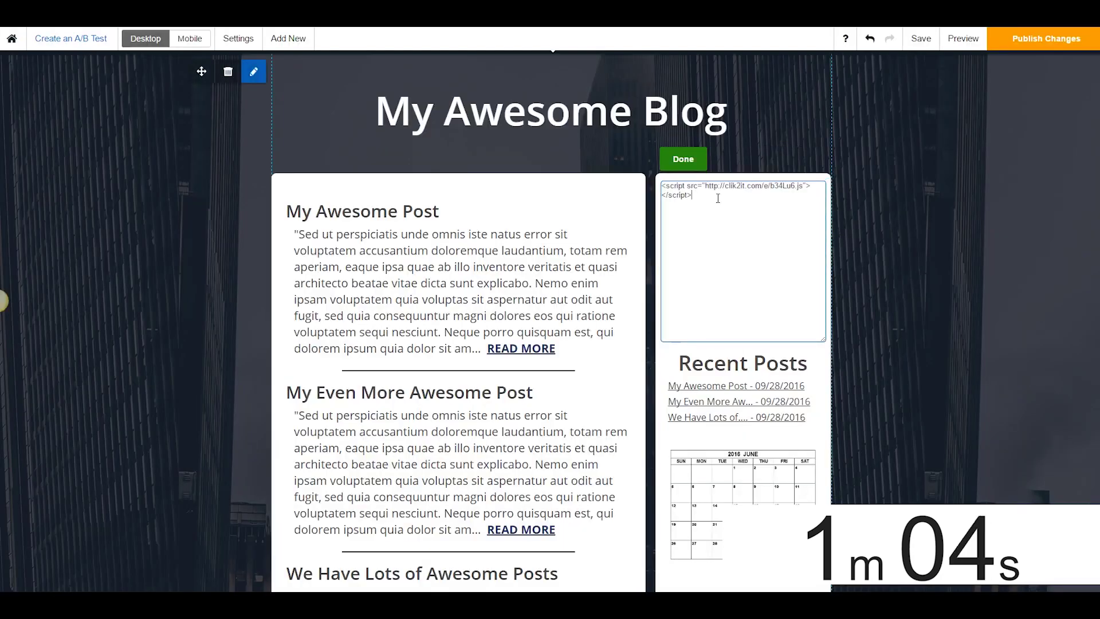
click(857, 228)
double_click(744, 238)
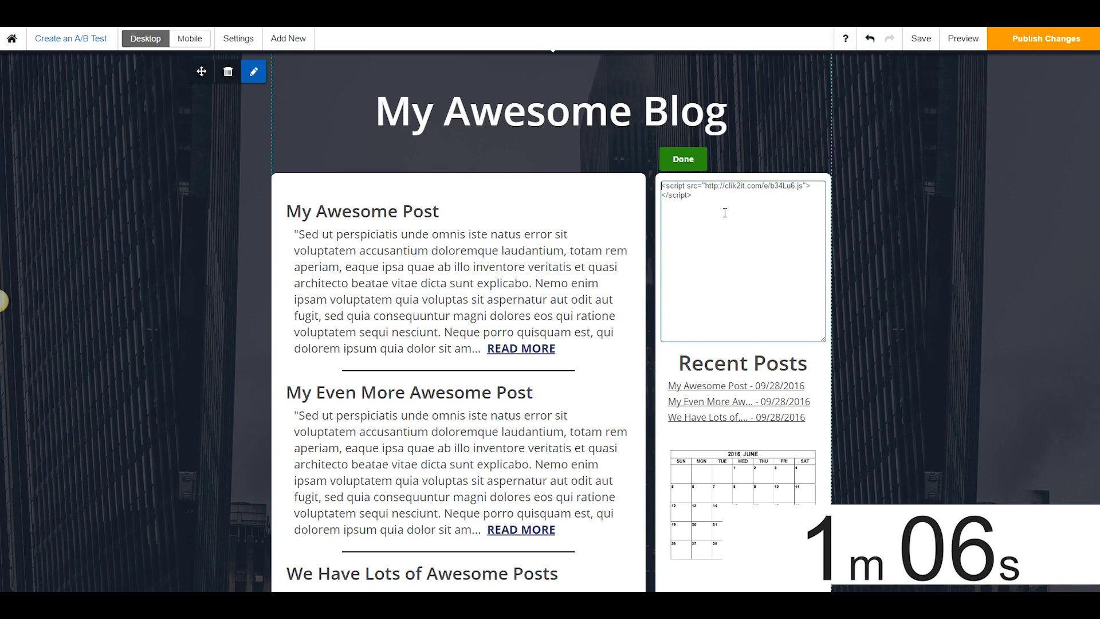
click(672, 153)
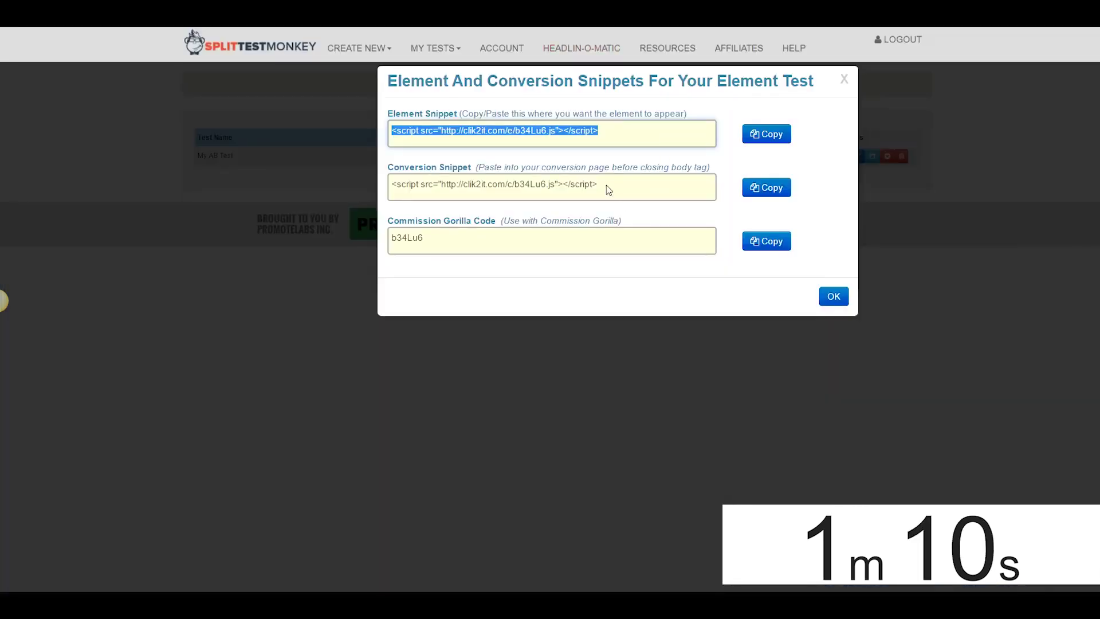
Select the Conversion Snippet text in the element test snippet window
click(606, 190)
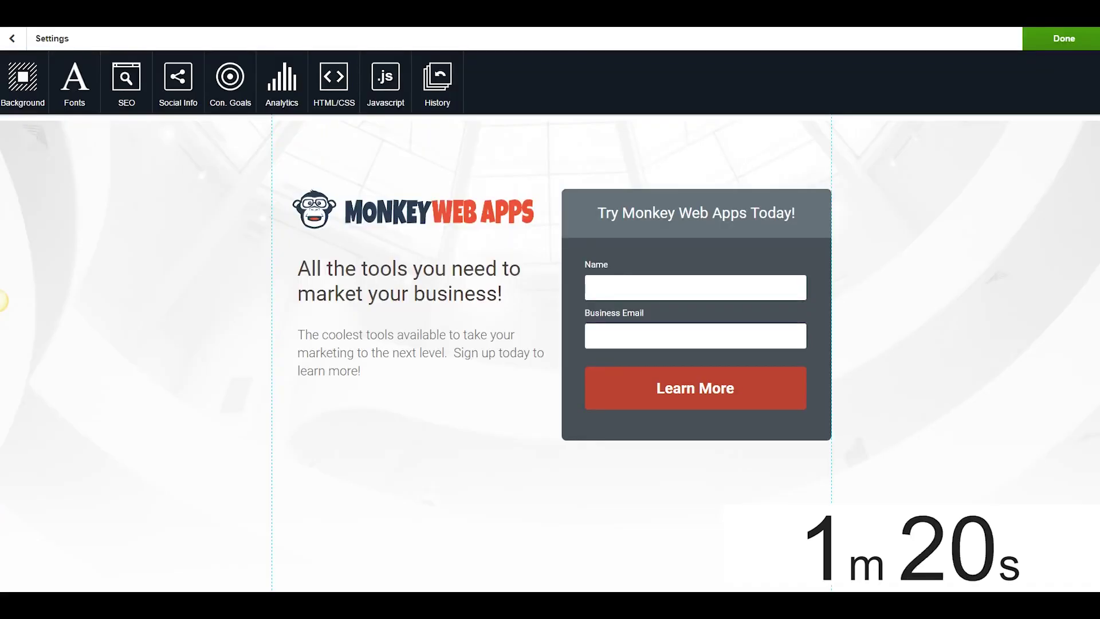
Paste the conversion script into the Monkey Web Apps page's Body JavaScript and close the editor
click(387, 88)
click(86, 71)
click(124, 91)
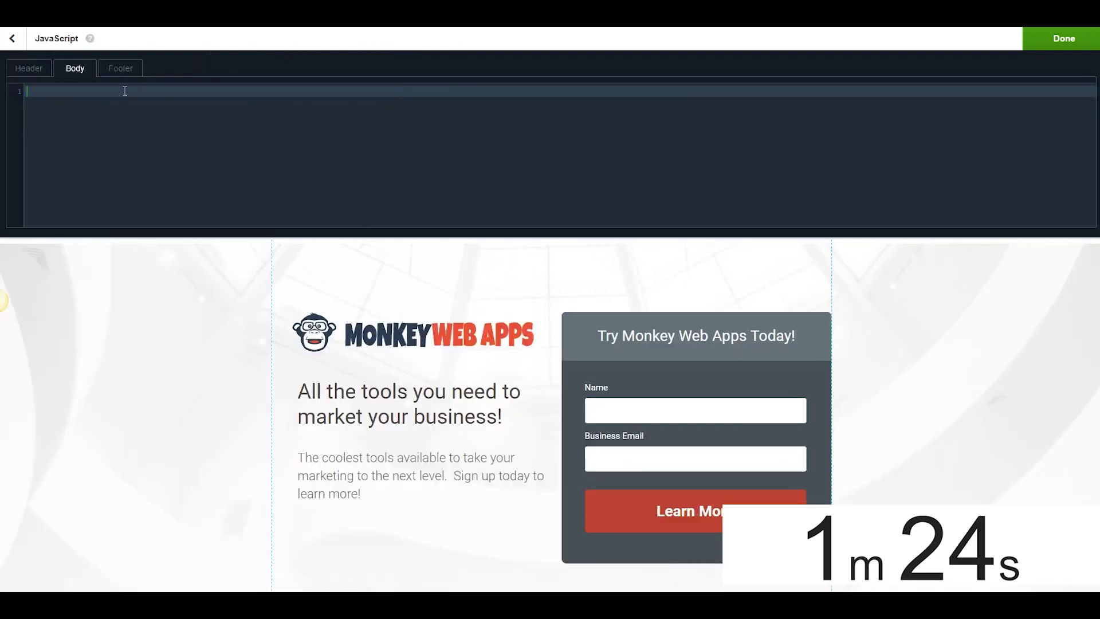
text(<script src="http://click2it.com/c/b34Lu6.js"></script>)
click(1048, 45)
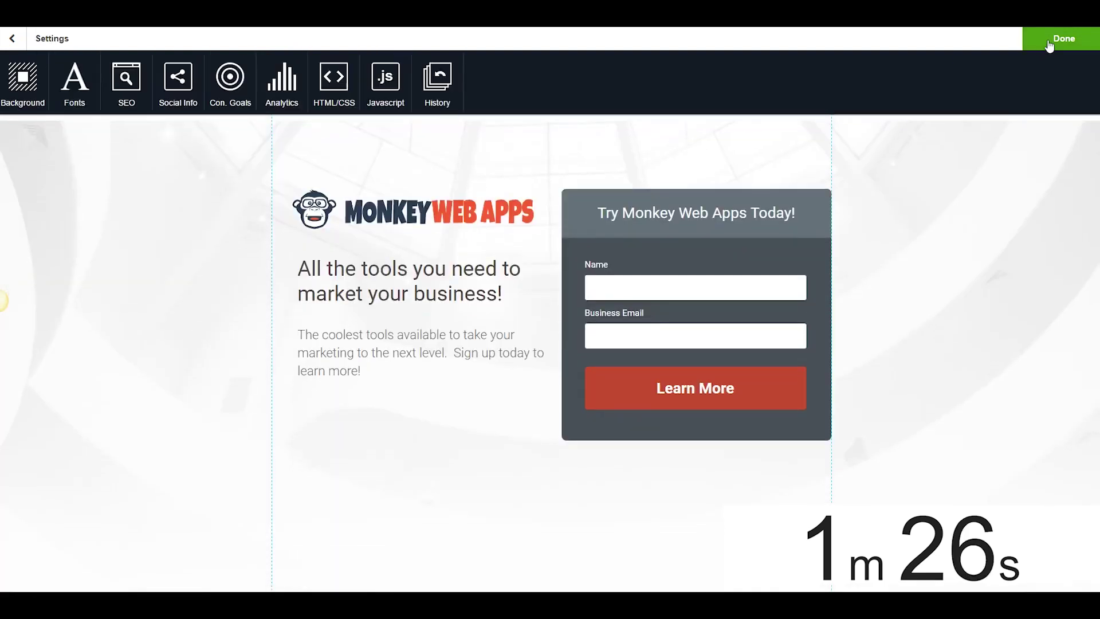